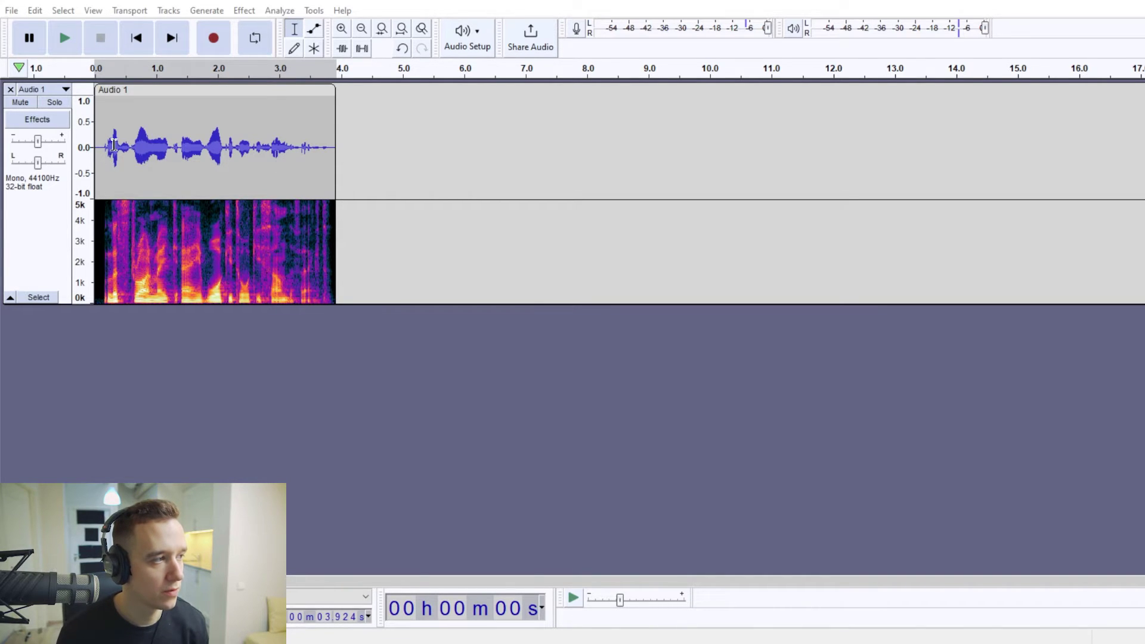
# Select the whole four-second speech clip with Ctrl+A
pyautogui.hotkey('ctrl', 'a')
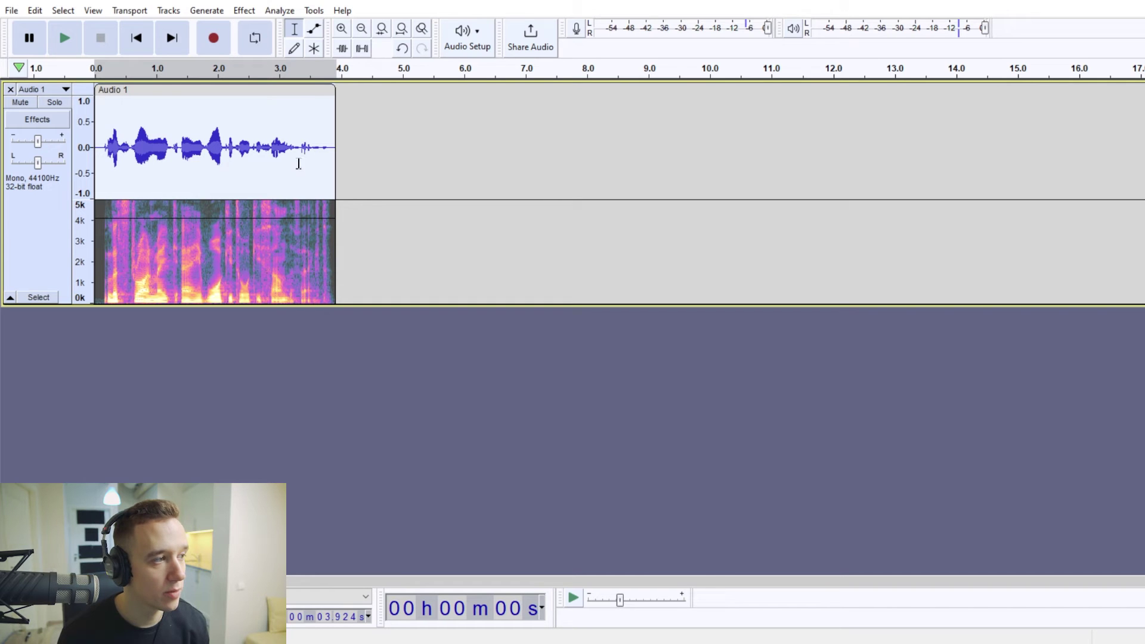
# Open Filter Curve EQ from the Effect menu
pyautogui.click(244, 10)
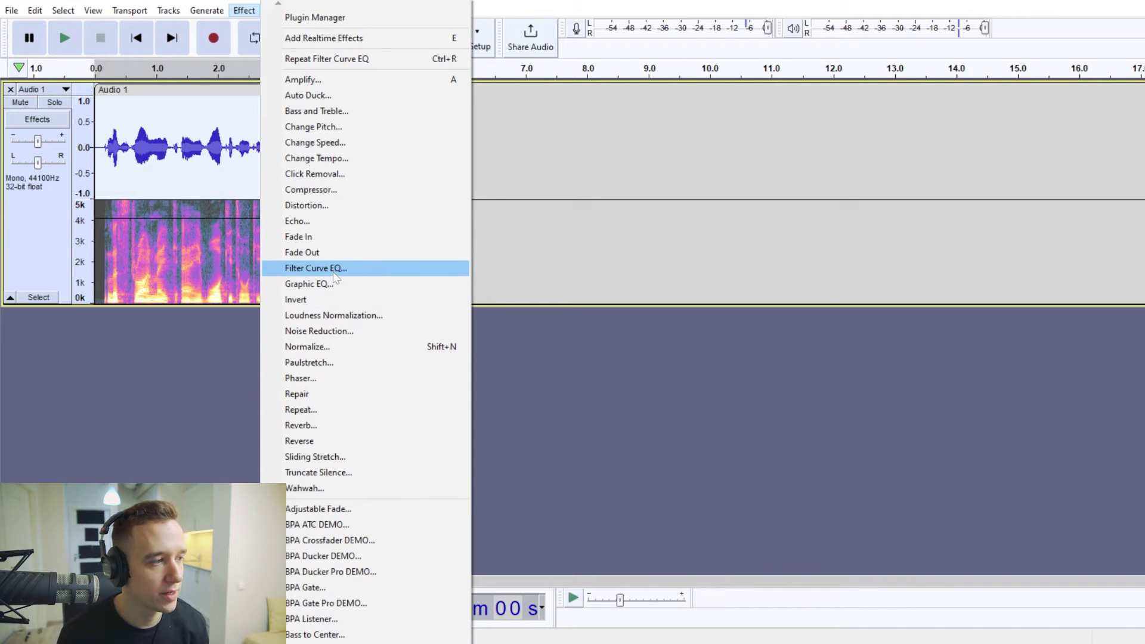
pyautogui.click(316, 269)
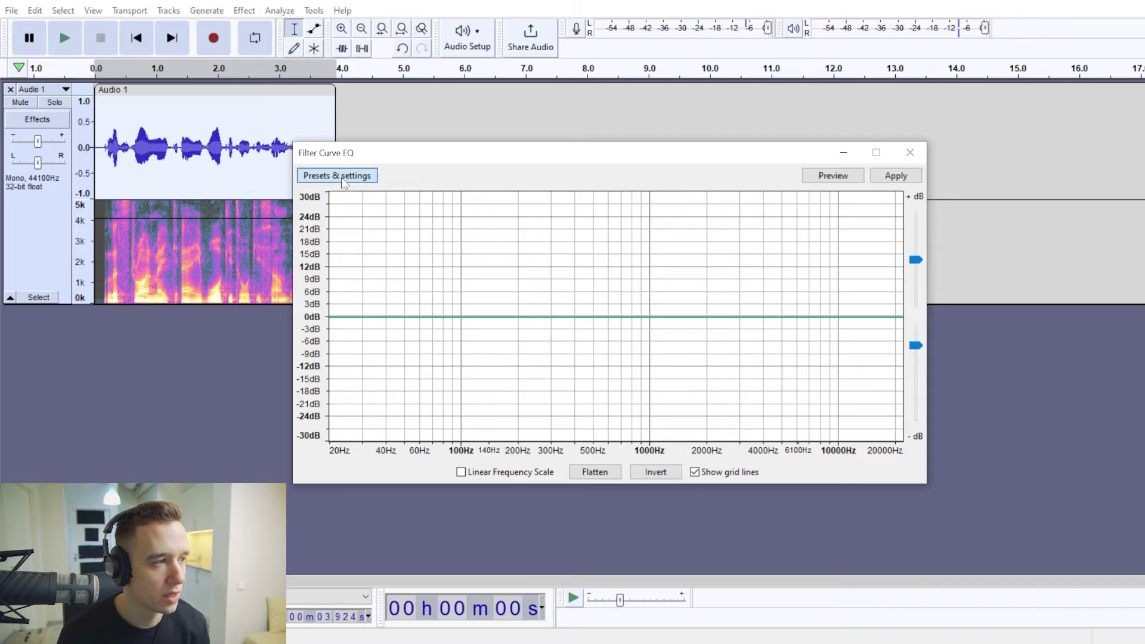
# Load the Walkie-talkie factory preset (100–2000 Hz) and preview it
pyautogui.click(341, 177)
pyautogui.moveTo(351, 247)
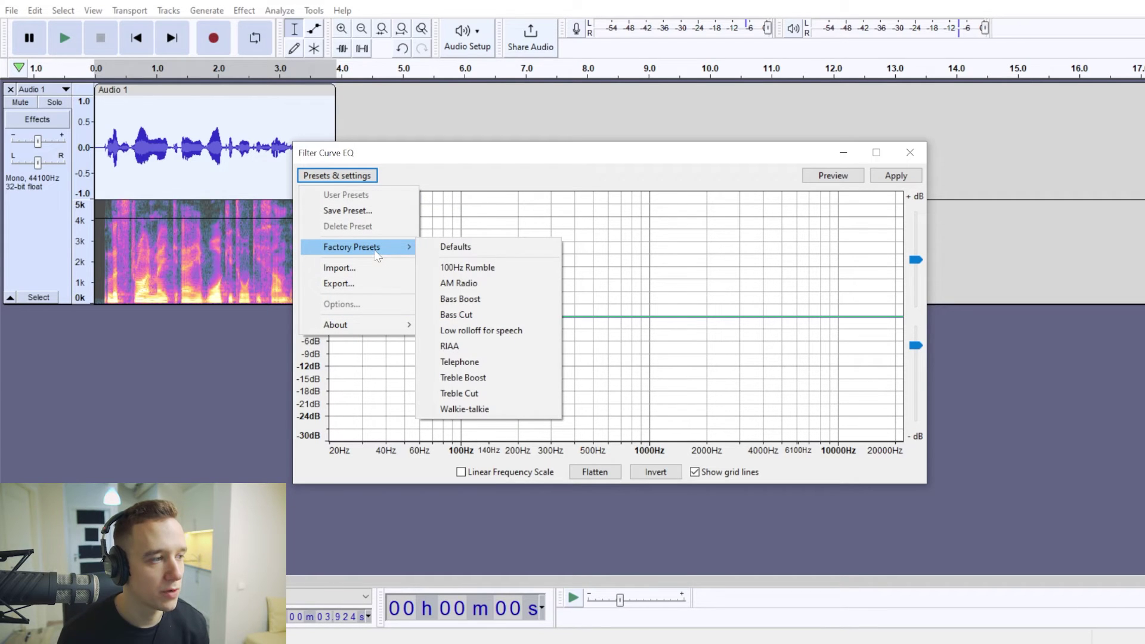
pyautogui.click(447, 409)
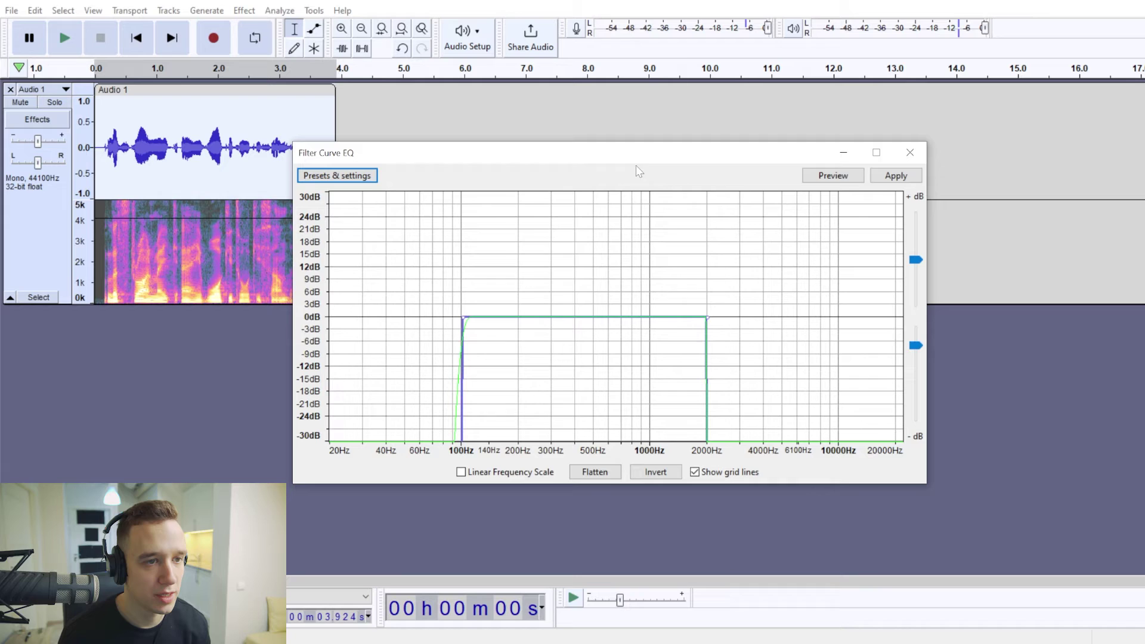
pyautogui.click(833, 176)
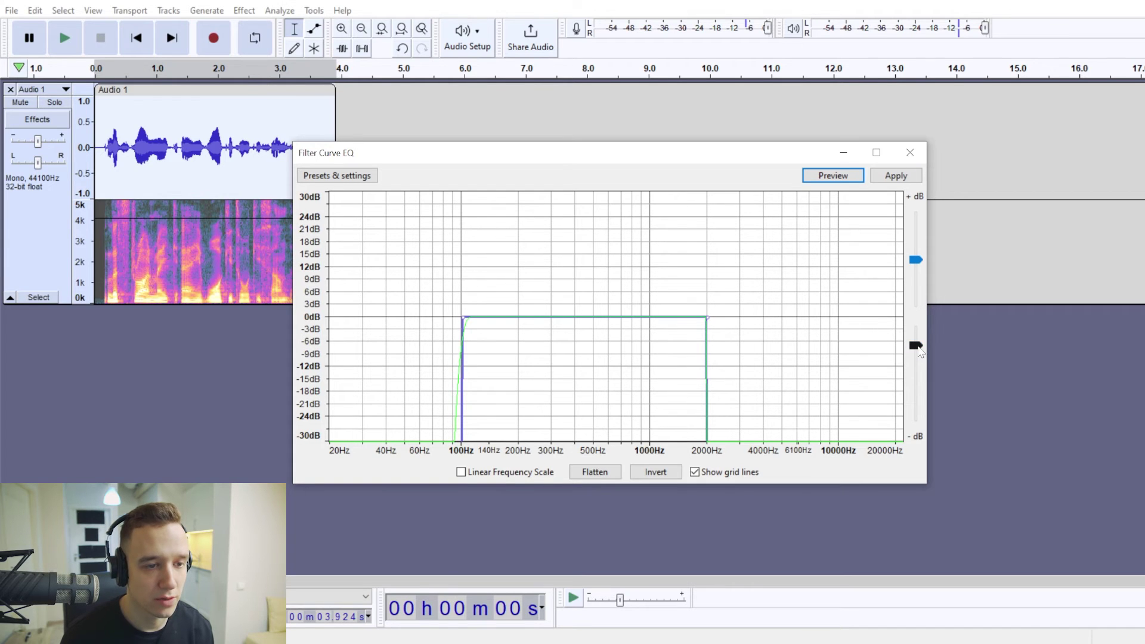
# Extend the dB range to -120 dB and raise both curve ends to about -30 dB
pyautogui.moveTo(917, 347); pyautogui.dragTo(915, 426)
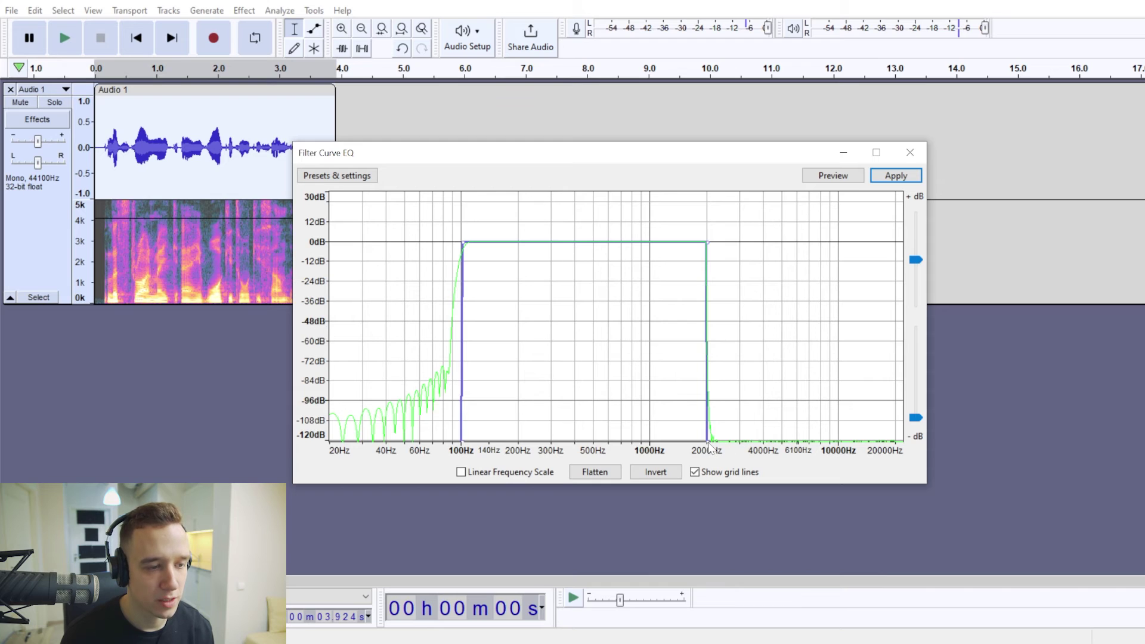
pyautogui.moveTo(711, 438); pyautogui.dragTo(743, 293)
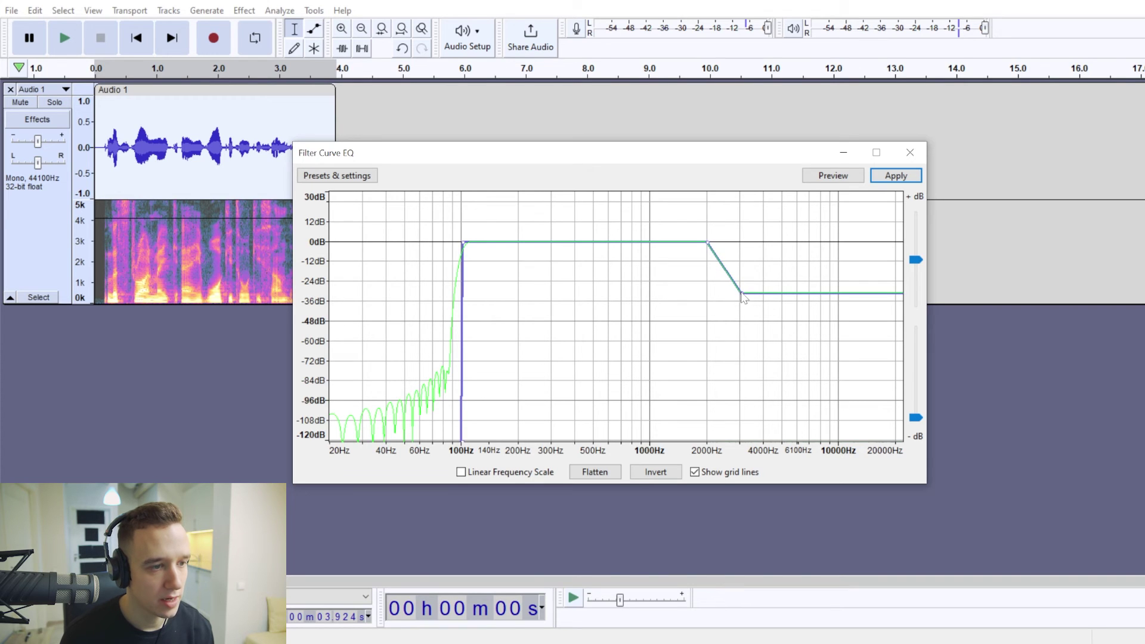
pyautogui.moveTo(463, 441); pyautogui.dragTo(437, 295)
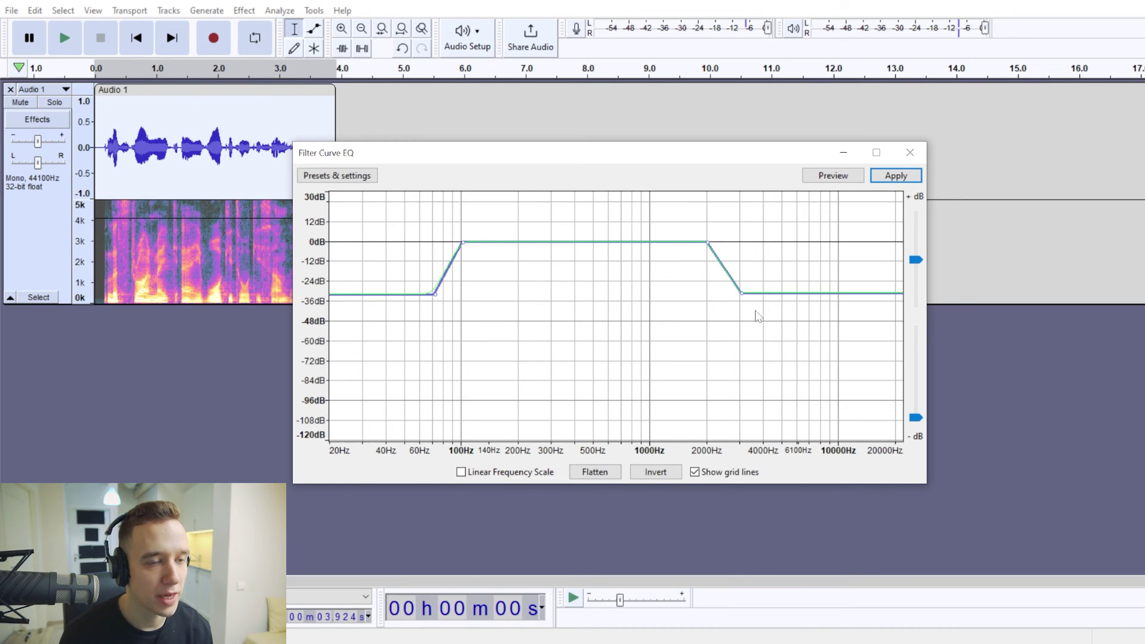
pyautogui.click(827, 175)
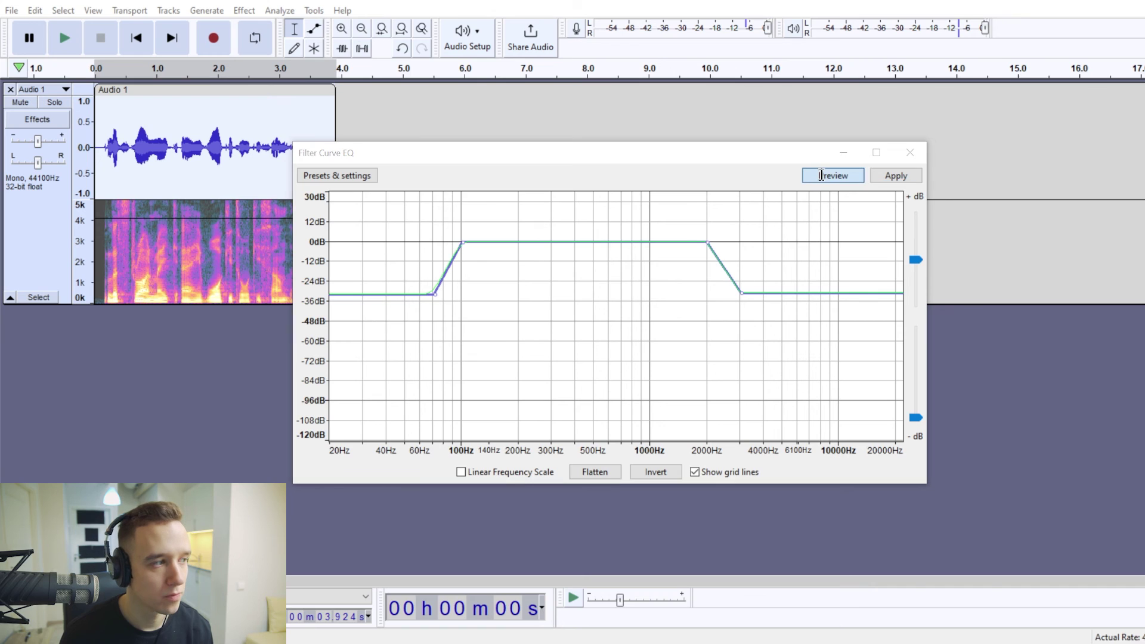